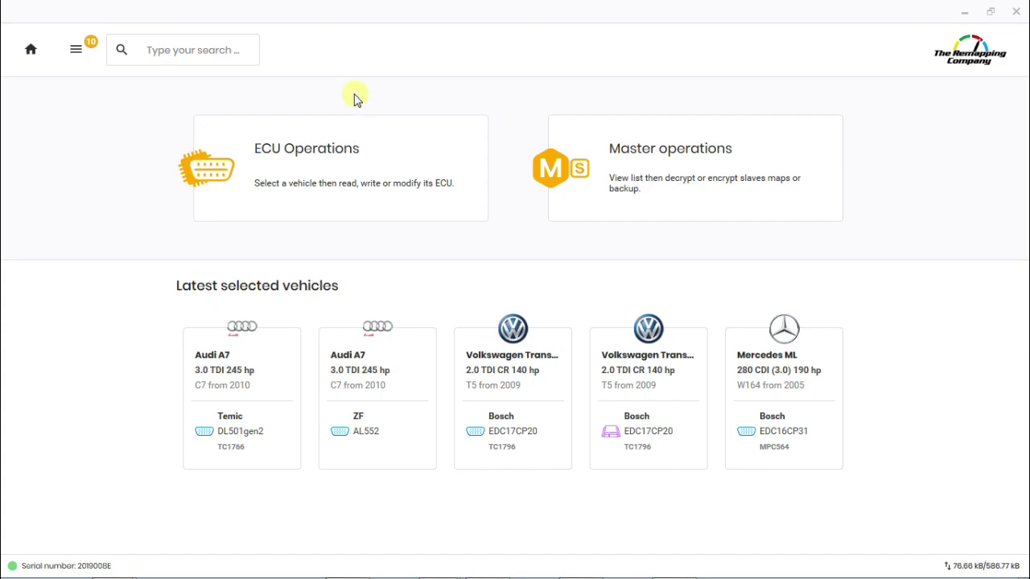
# Step: Show the twelve brands with supported TCUs, Alpina through Volkswagen, in ECU Operations
pyautogui.click(357, 147)
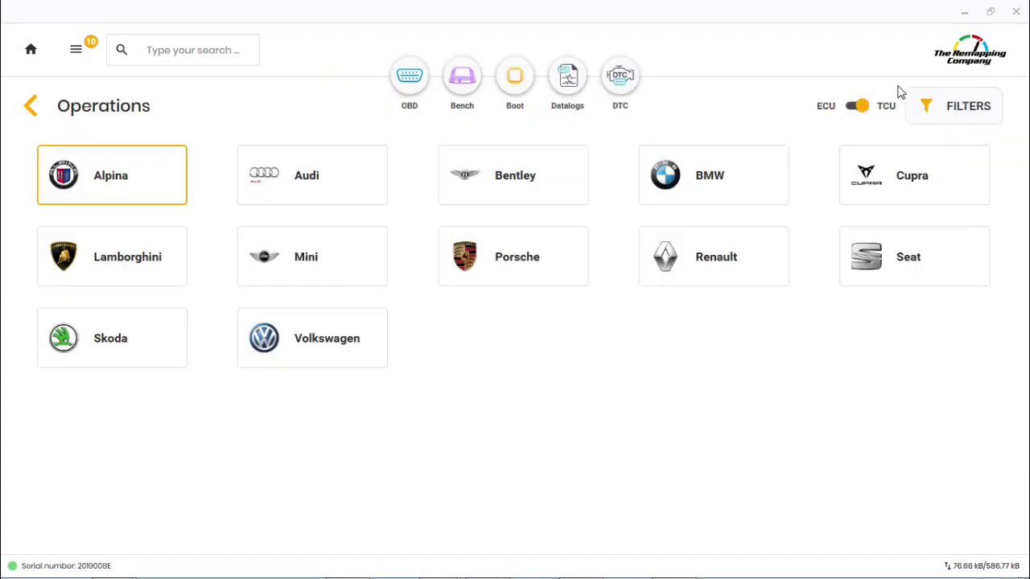
pyautogui.click(862, 114)
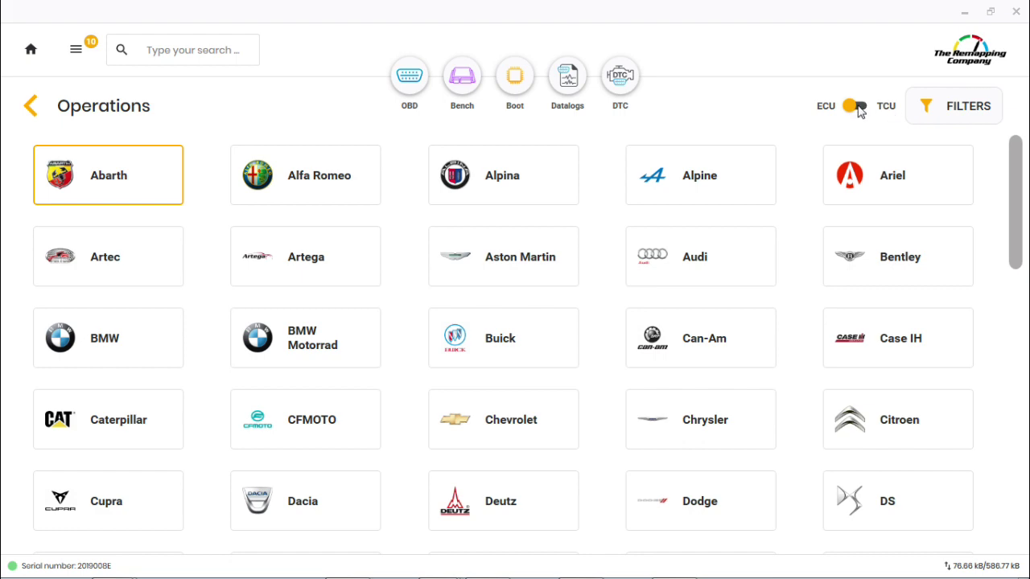
pyautogui.click(857, 108)
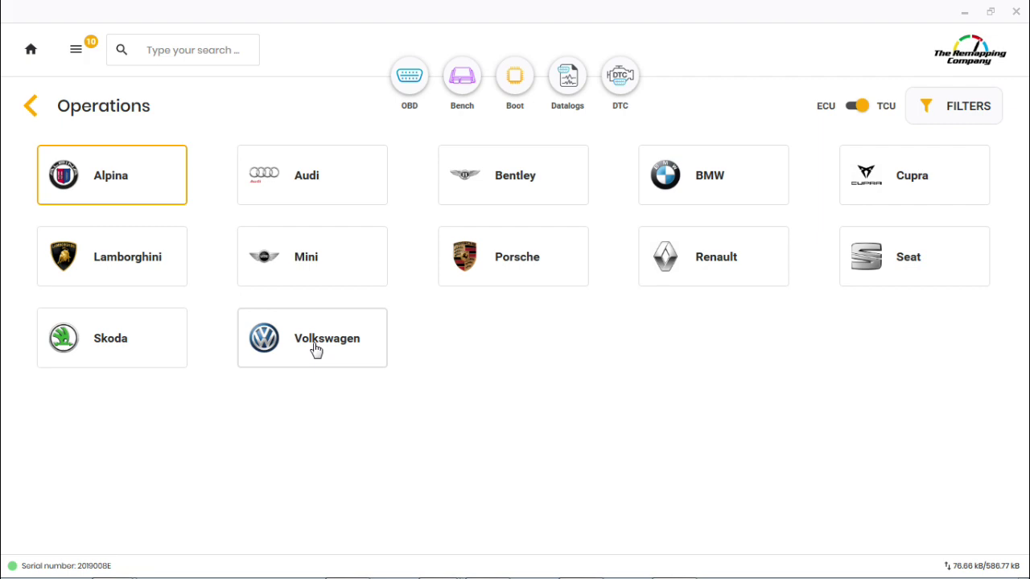
pyautogui.click(860, 110)
pyautogui.click(859, 112)
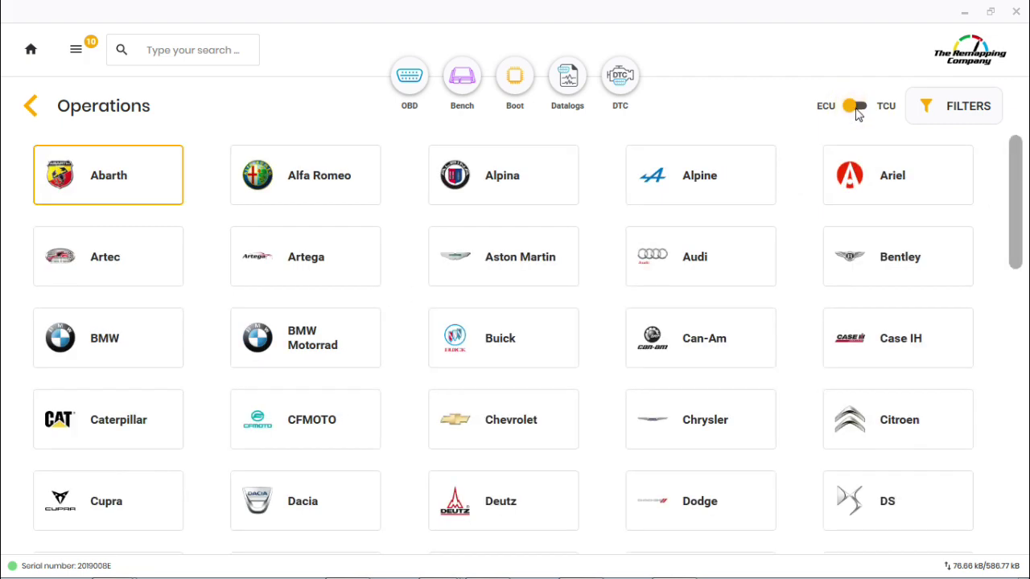
pyautogui.click(857, 112)
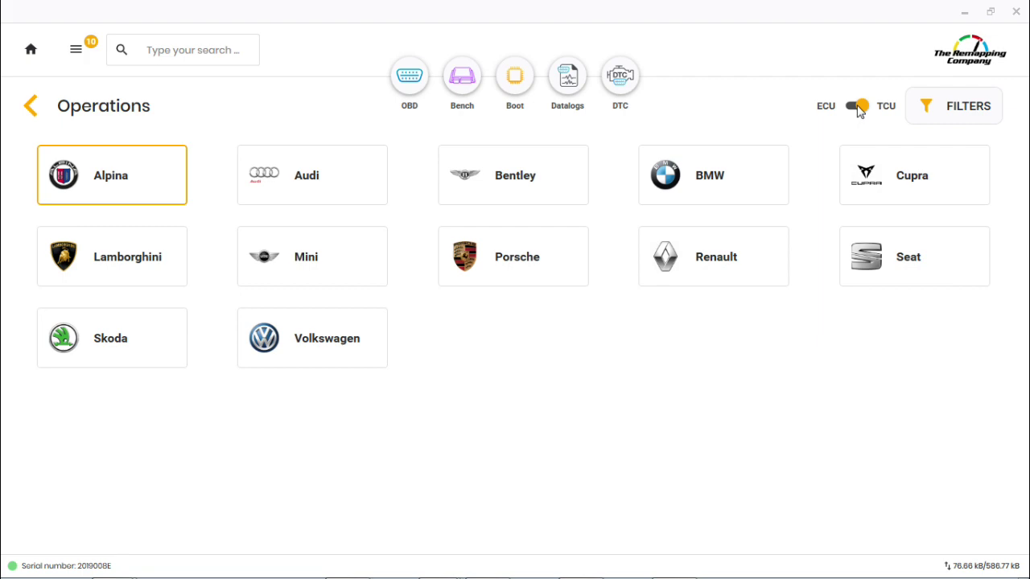
pyautogui.click(858, 109)
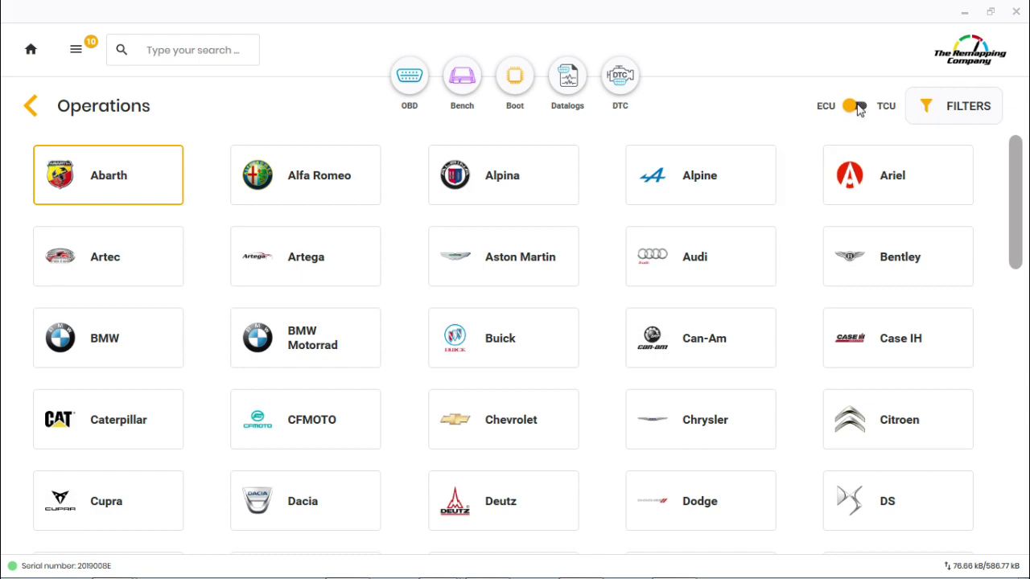
pyautogui.click(856, 106)
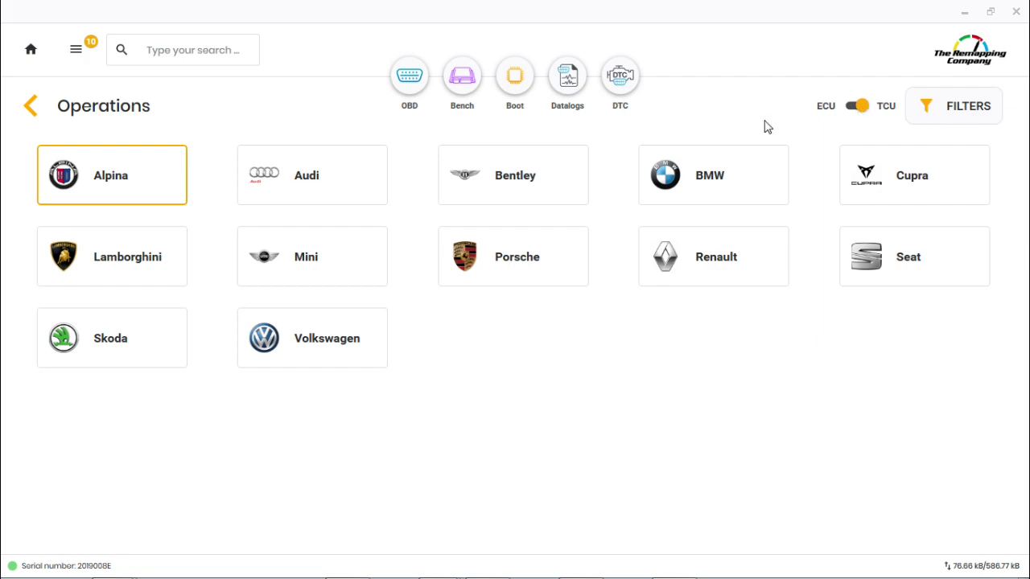
# Step: Select Audi and the A7 C7 (2010) to list its fifteen engine and gearbox variants
pyautogui.click(330, 175)
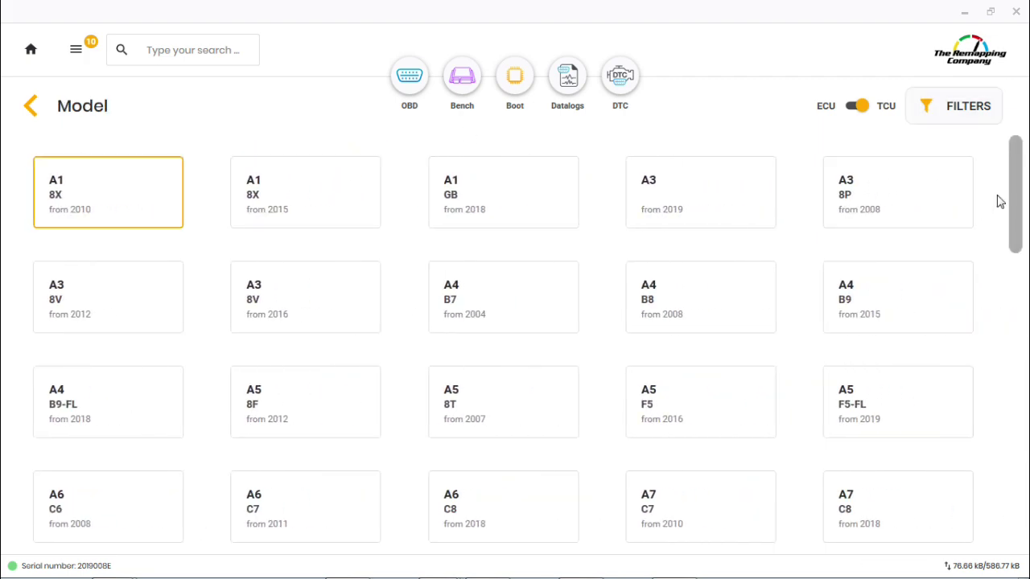
pyautogui.moveTo(1014, 200); pyautogui.dragTo(1016, 286)
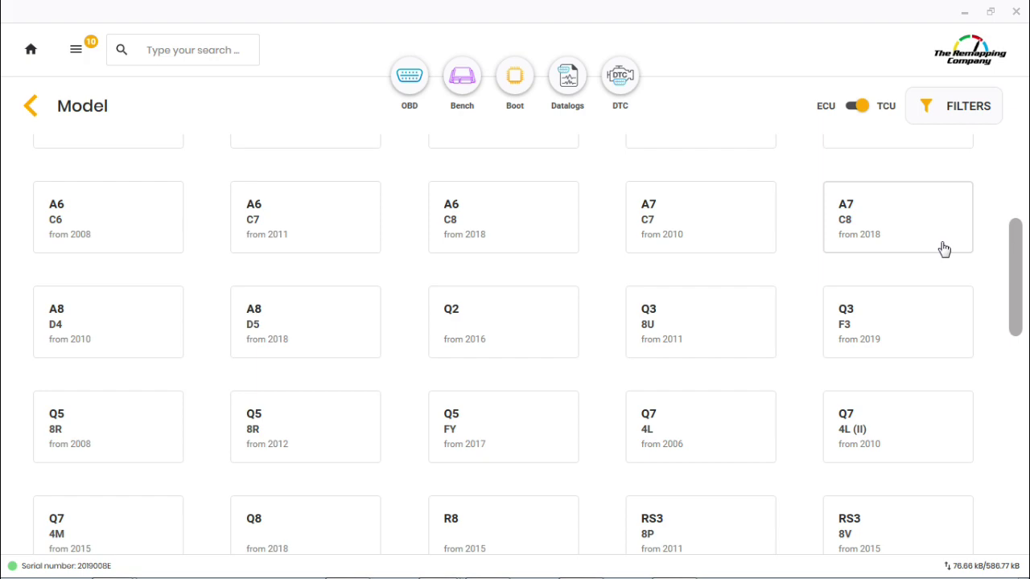
pyautogui.click(700, 233)
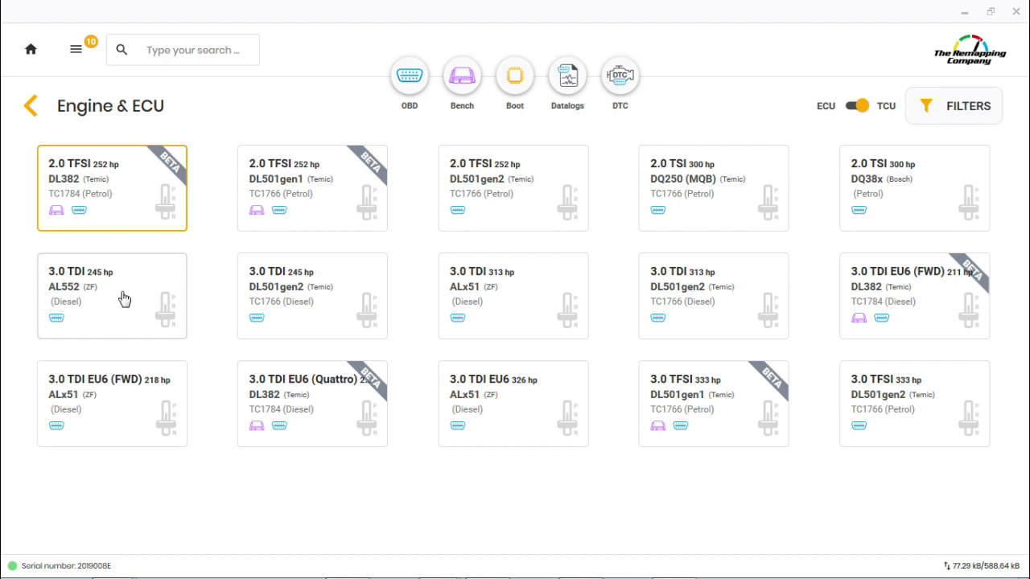
# Step: Try identifying the 3.0 TDI 245 hp AL552 gearbox over OBD
pyautogui.click(111, 295)
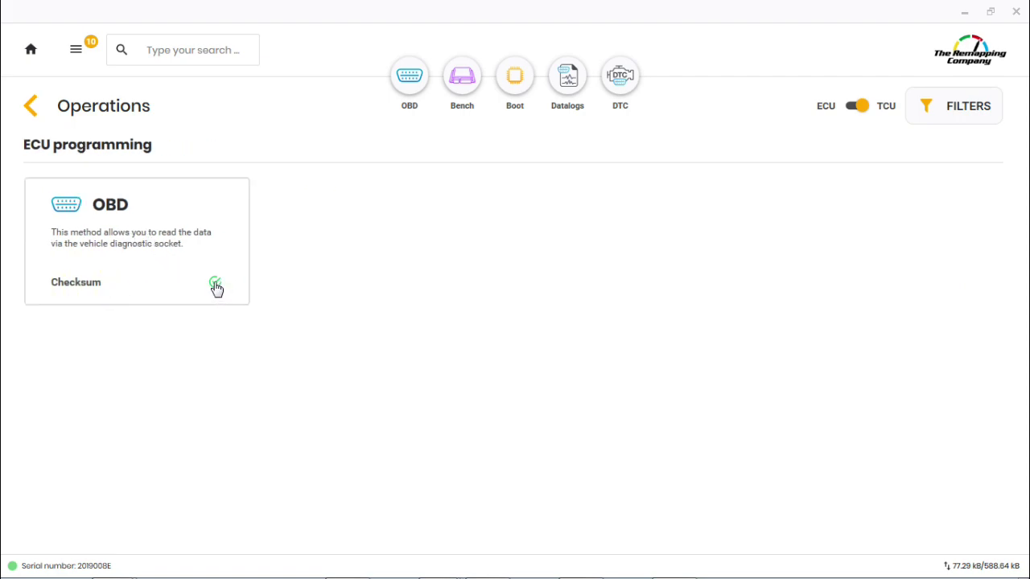
pyautogui.click(135, 233)
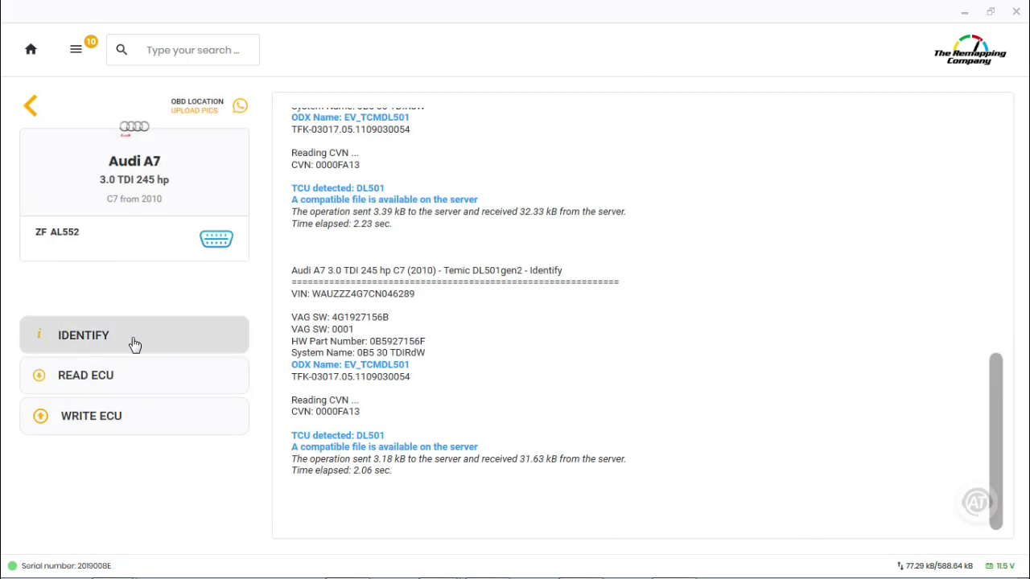
pyautogui.click(133, 341)
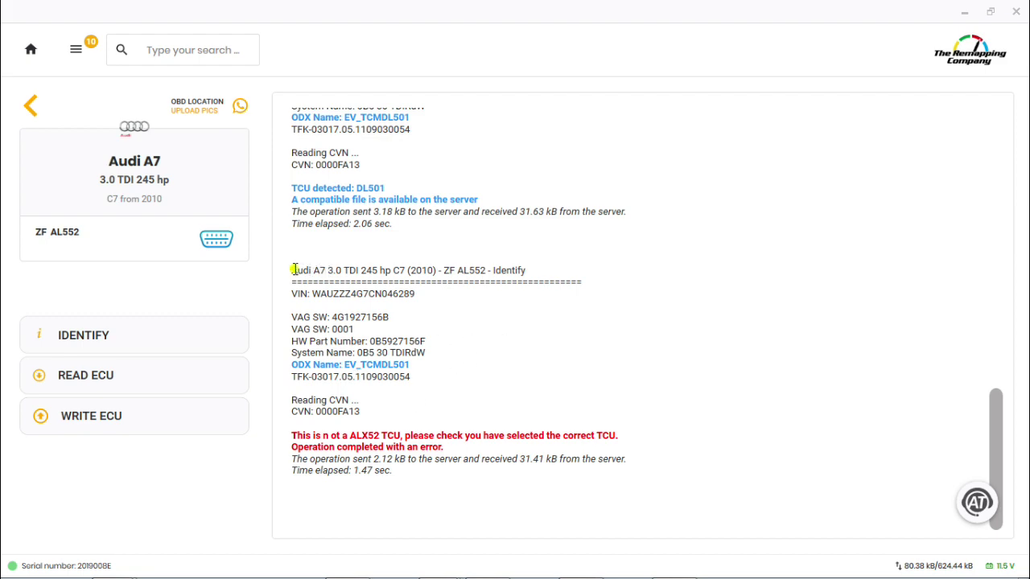
# Step: Review the wrong-TCU error reporting a DL501 gearbox, then return to the engine list
pyautogui.moveTo(291, 270); pyautogui.dragTo(516, 471)
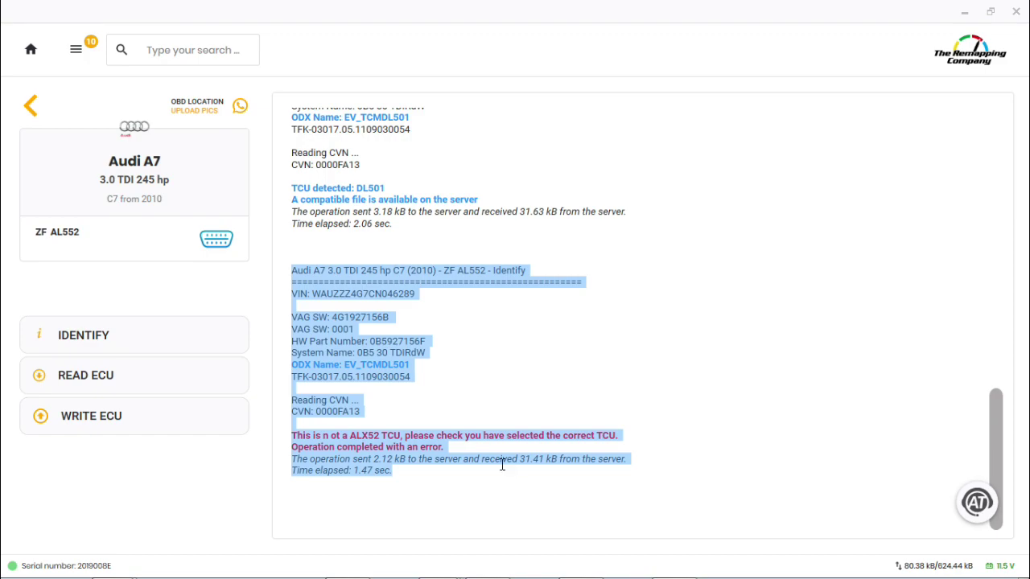
pyautogui.click(344, 434)
pyautogui.moveTo(335, 446); pyautogui.dragTo(387, 435)
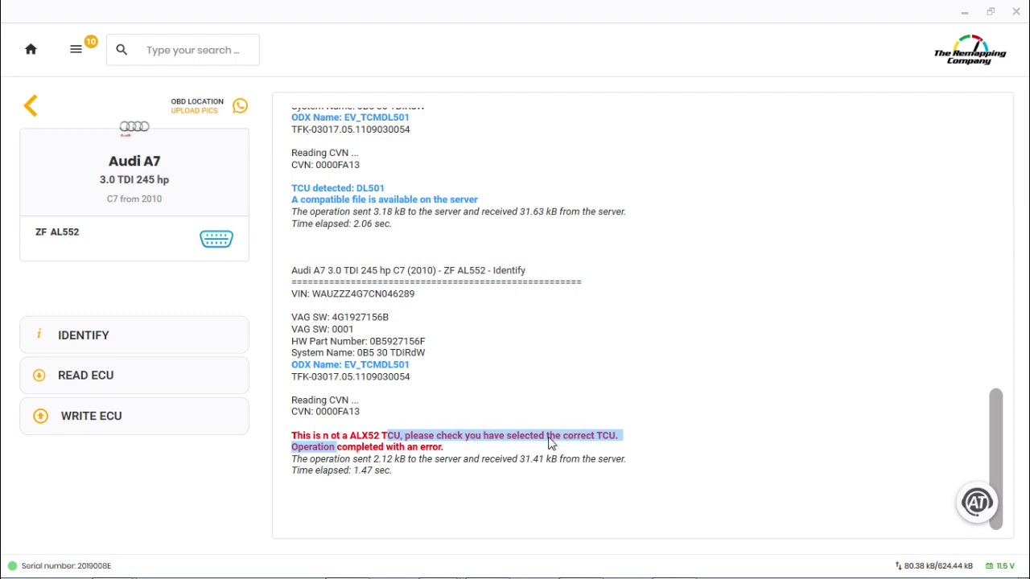
pyautogui.click(499, 414)
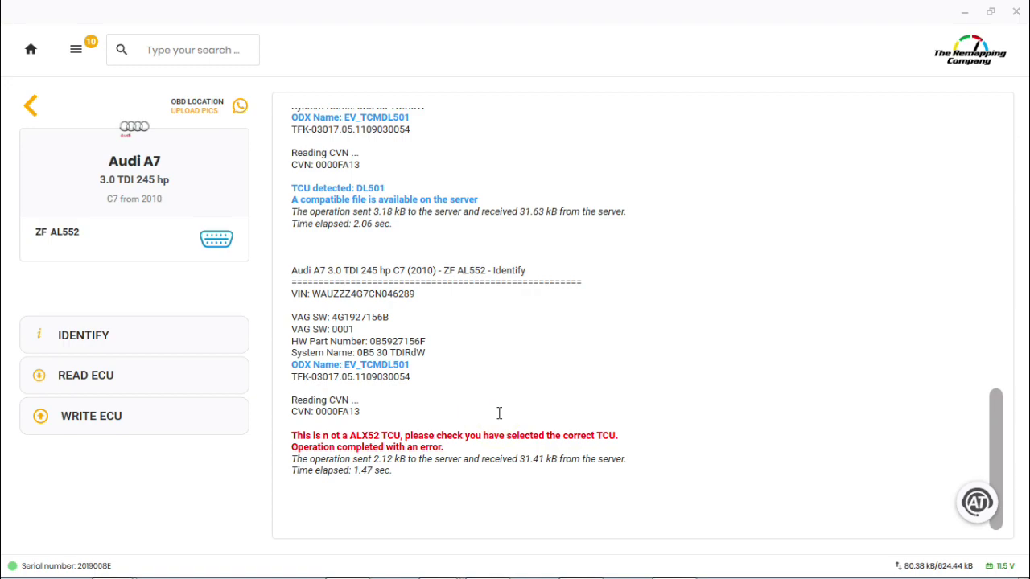
pyautogui.click(33, 105)
pyautogui.click(33, 105)
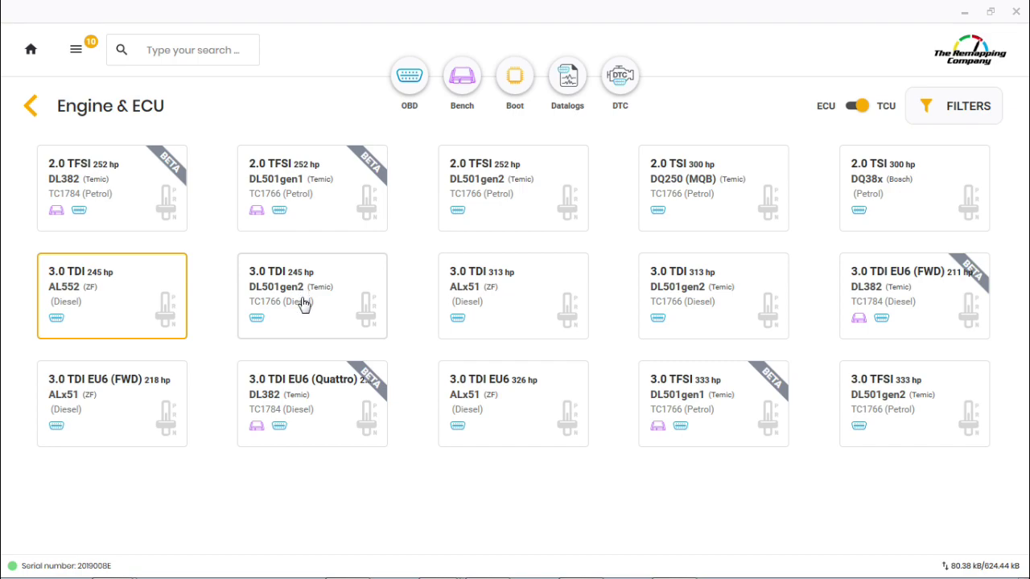
# Step: Identify the 3.0 TDI 245 hp DL501gen2 gearbox over OBD
pyautogui.click(301, 299)
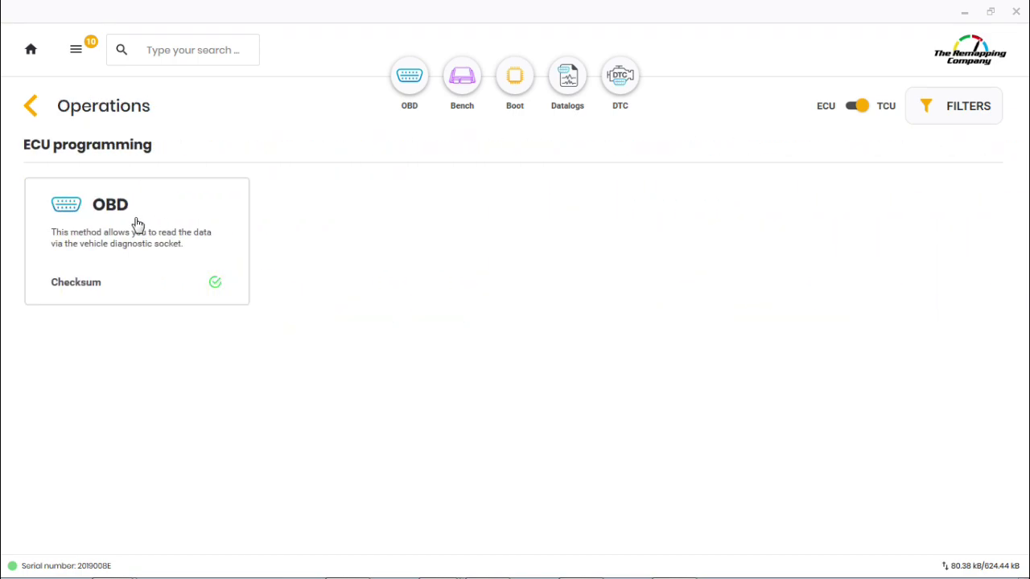
pyautogui.click(138, 224)
pyautogui.click(160, 336)
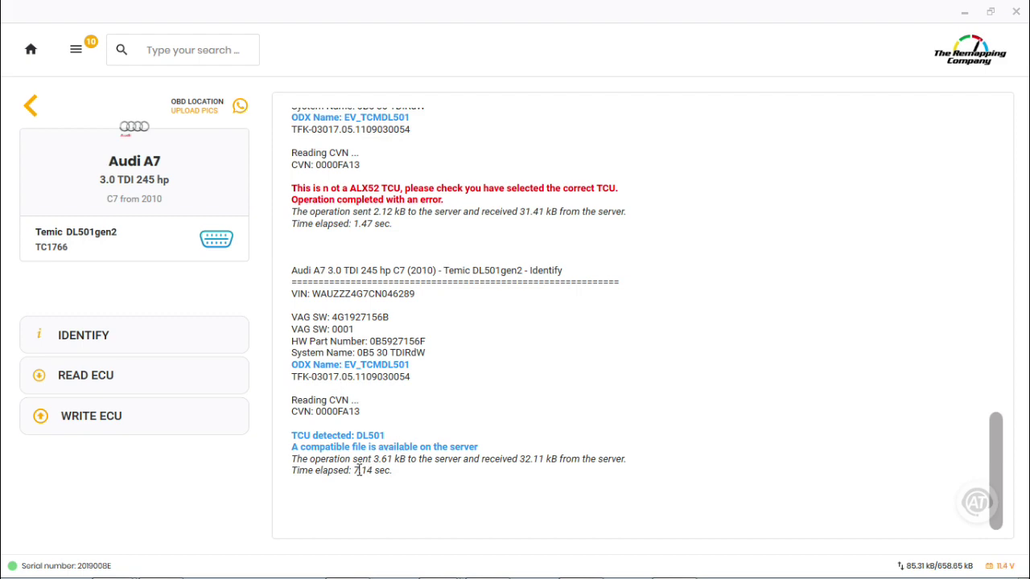
# Step: Check the 7.14 s identify time in the log, then start reading the DL501gen2 TCU
pyautogui.moveTo(353, 471); pyautogui.dragTo(375, 470)
pyautogui.click(416, 396)
pyautogui.click(170, 390)
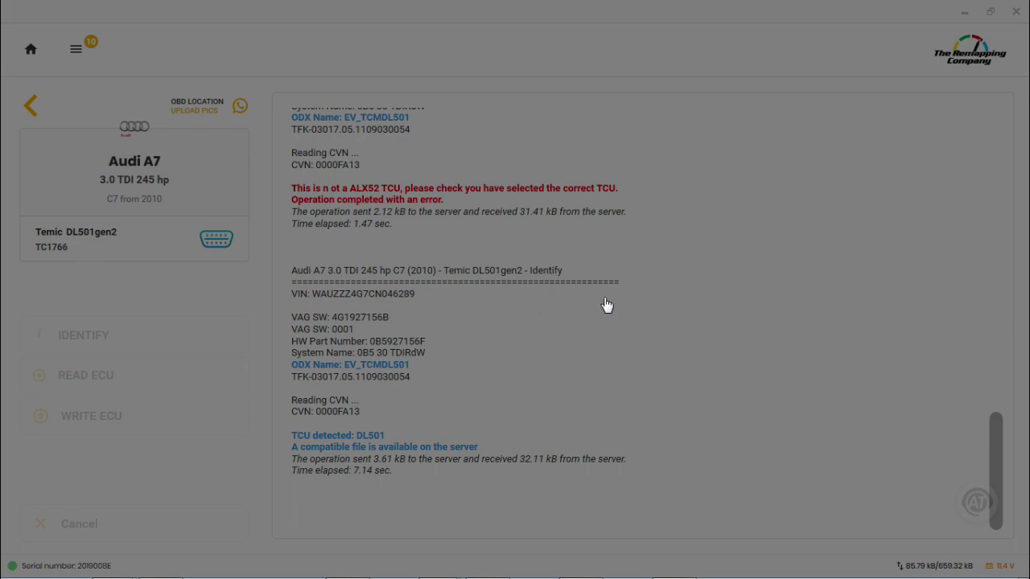
# Step: Accept the virtual read and save it as a .bin file under the suggested name
pyautogui.click(604, 296)
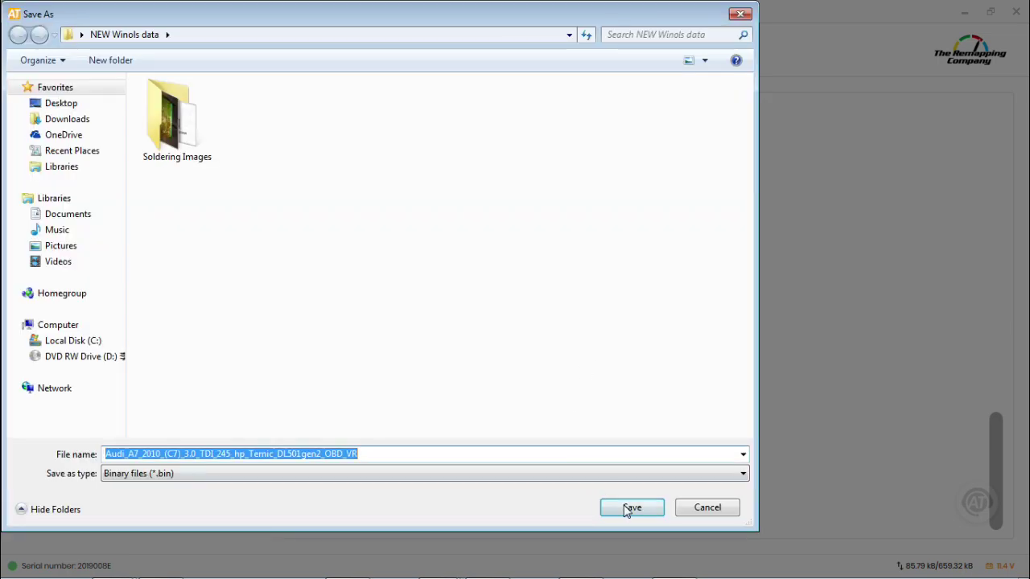
pyautogui.click(629, 508)
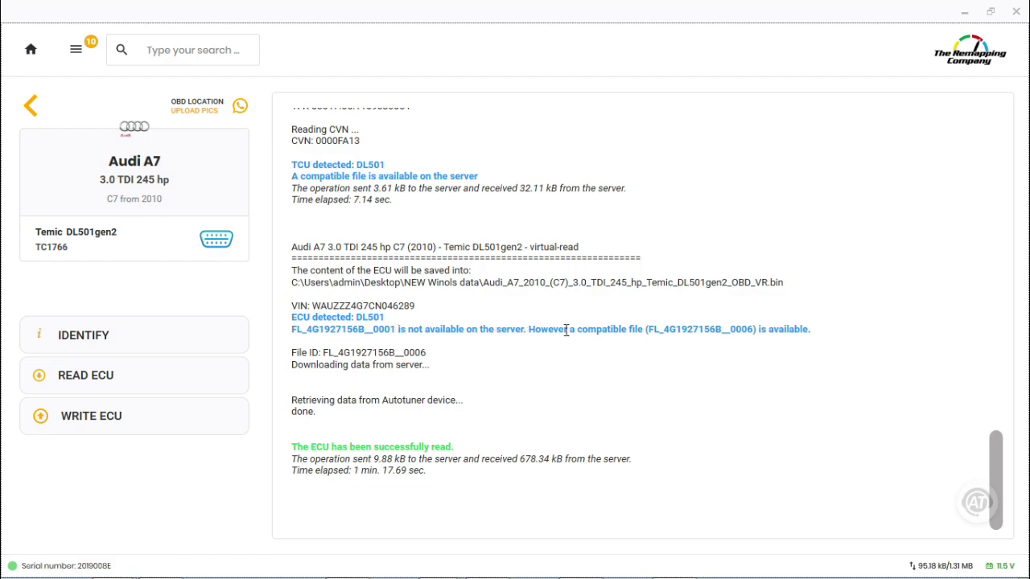
# Step: After the 678.34 kB read completes, highlight and deselect the compatible-file note in the log
pyautogui.moveTo(566, 330); pyautogui.dragTo(807, 329)
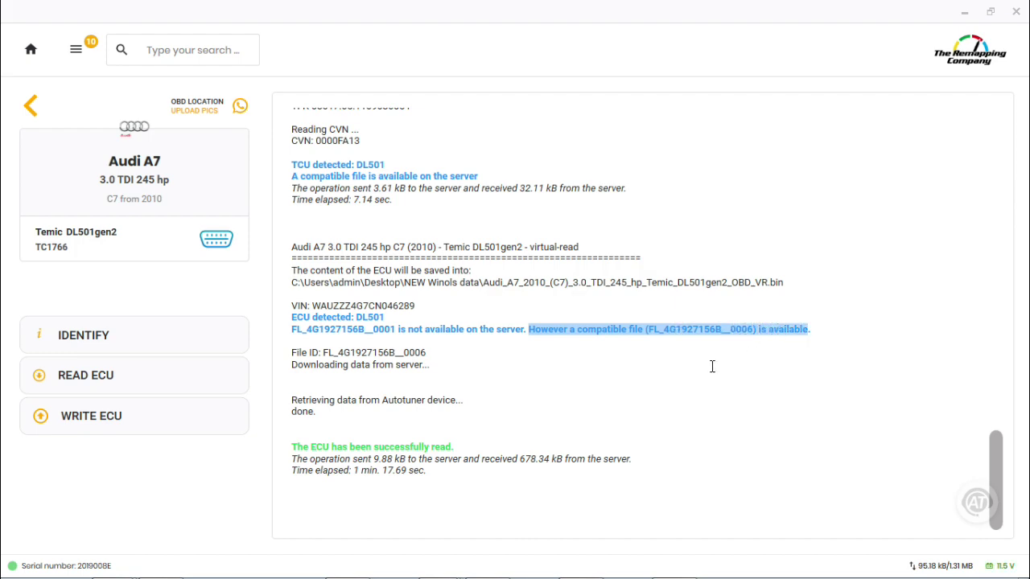
pyautogui.click(446, 357)
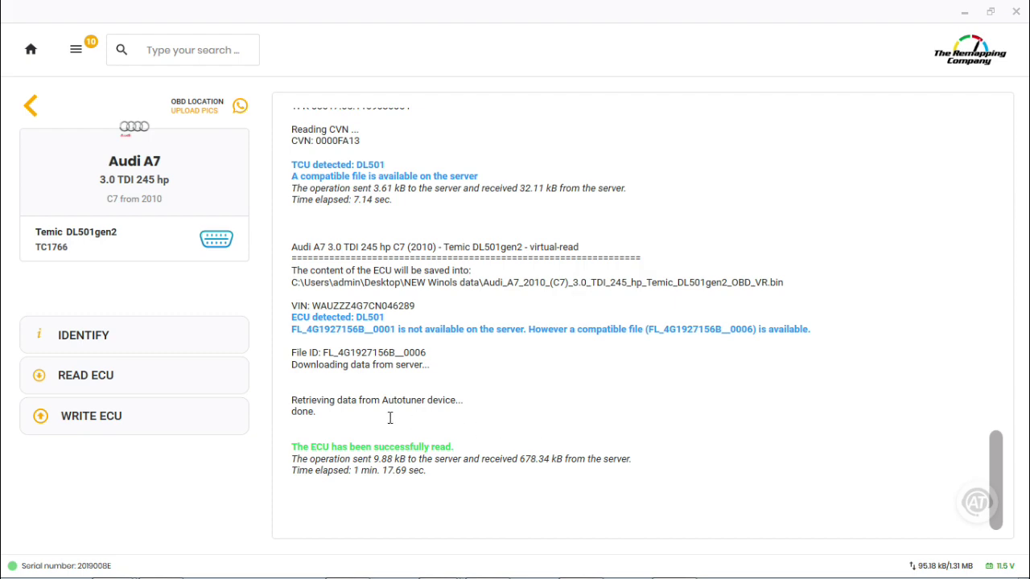
pyautogui.click(106, 420)
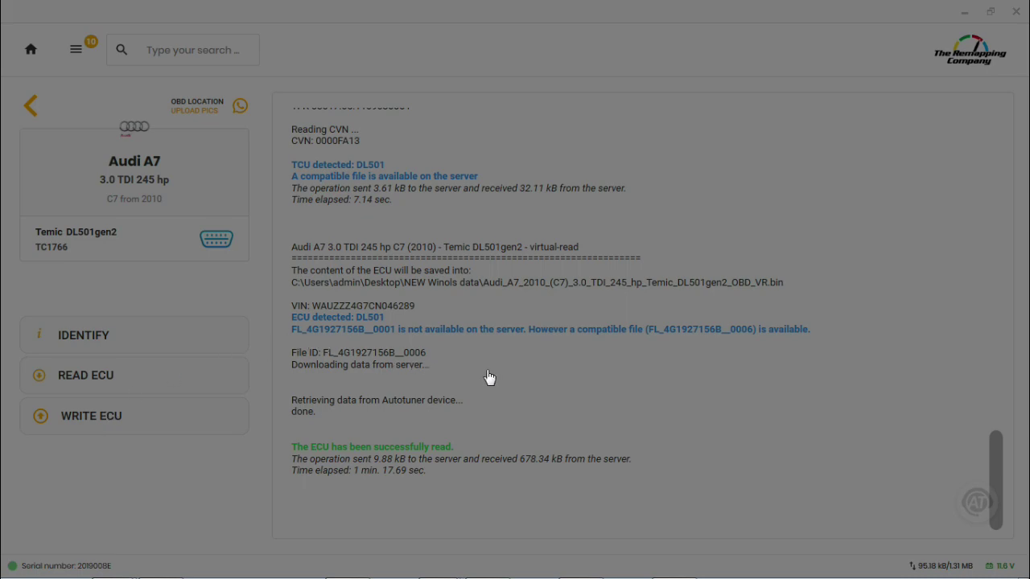
pyautogui.click(484, 370)
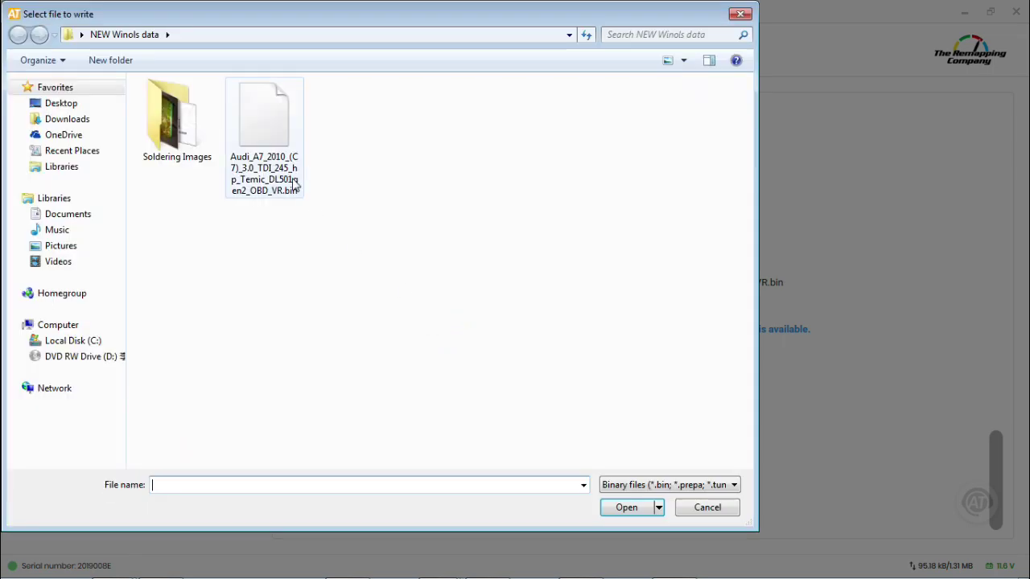
pyautogui.click(283, 179)
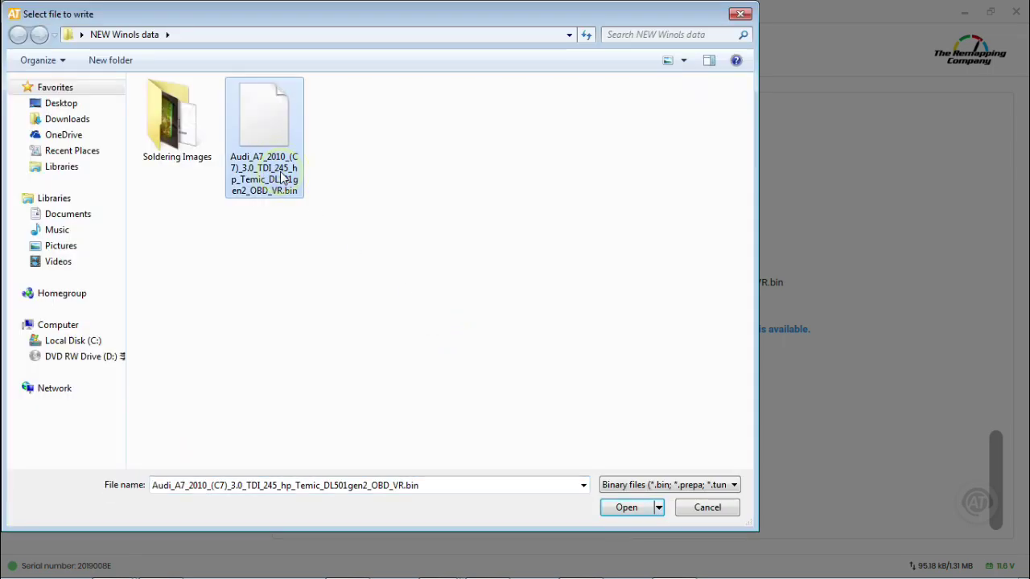
pyautogui.click(631, 512)
pyautogui.click(699, 510)
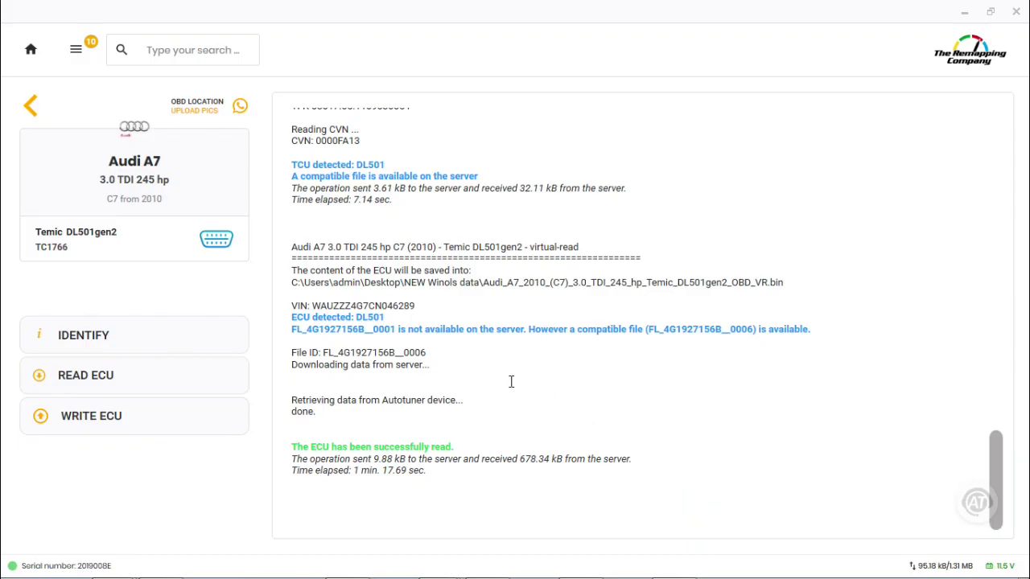
pyautogui.click(143, 421)
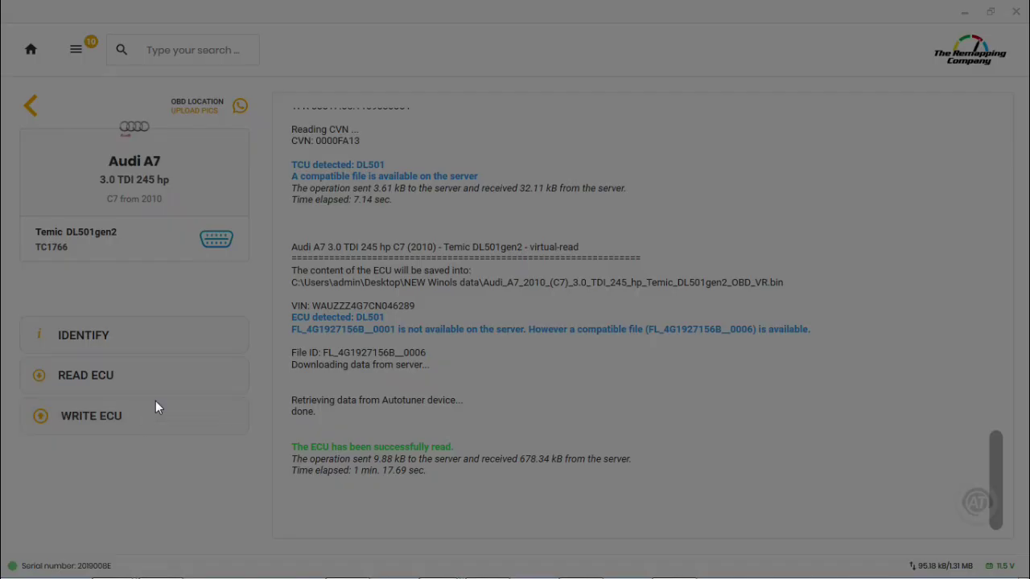
pyautogui.click(451, 373)
pyautogui.click(445, 290)
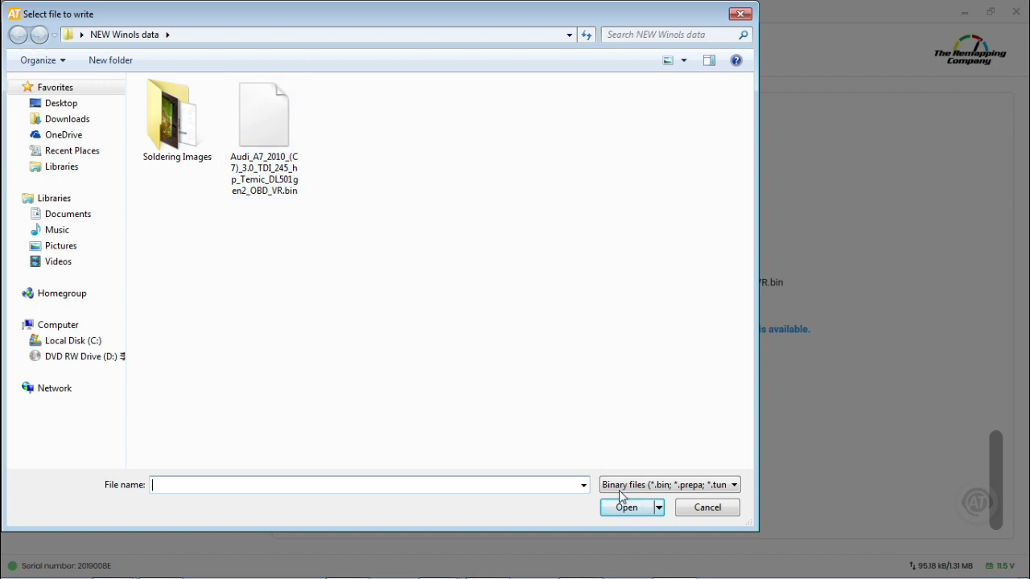
pyautogui.click(697, 513)
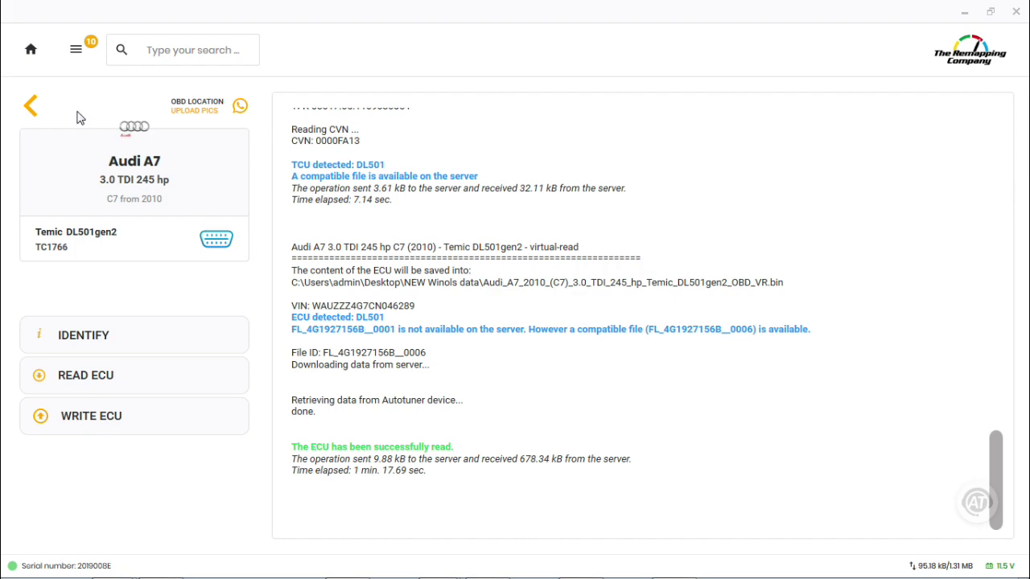
# Step: Step back through the selection pages to the Autotuner start page
pyautogui.click(34, 106)
pyautogui.click(34, 106)
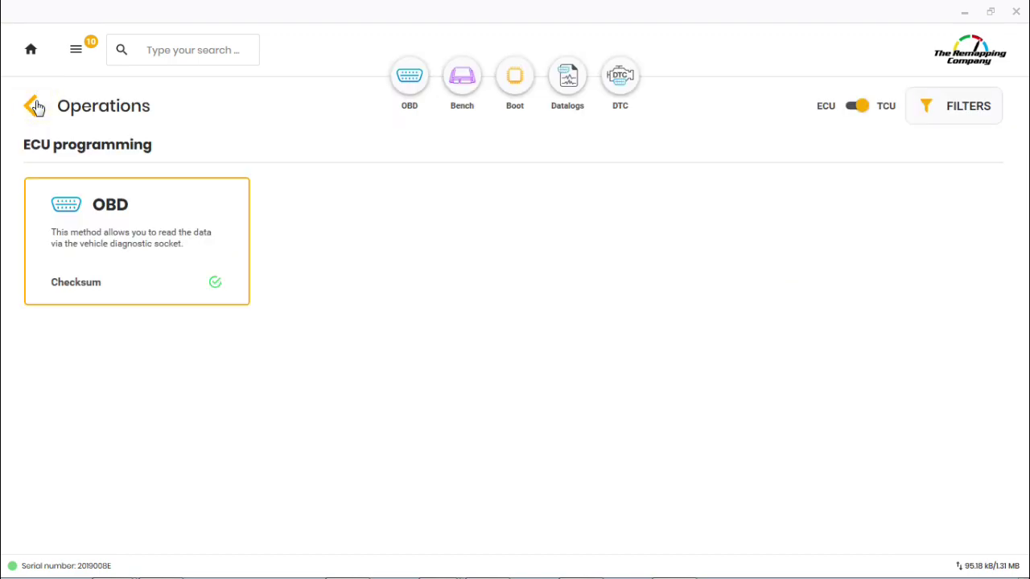
pyautogui.click(34, 106)
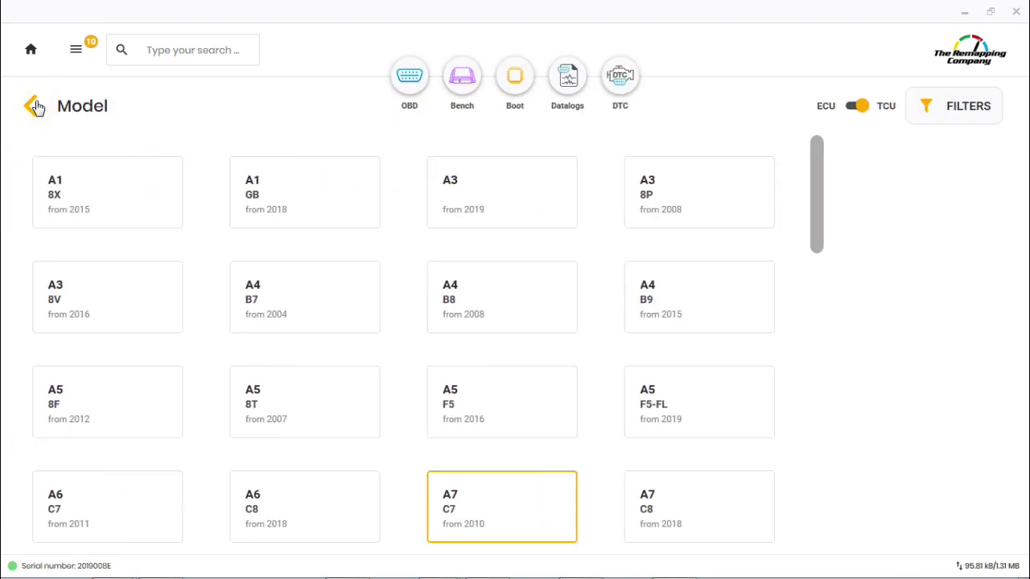
pyautogui.click(34, 106)
pyautogui.click(34, 105)
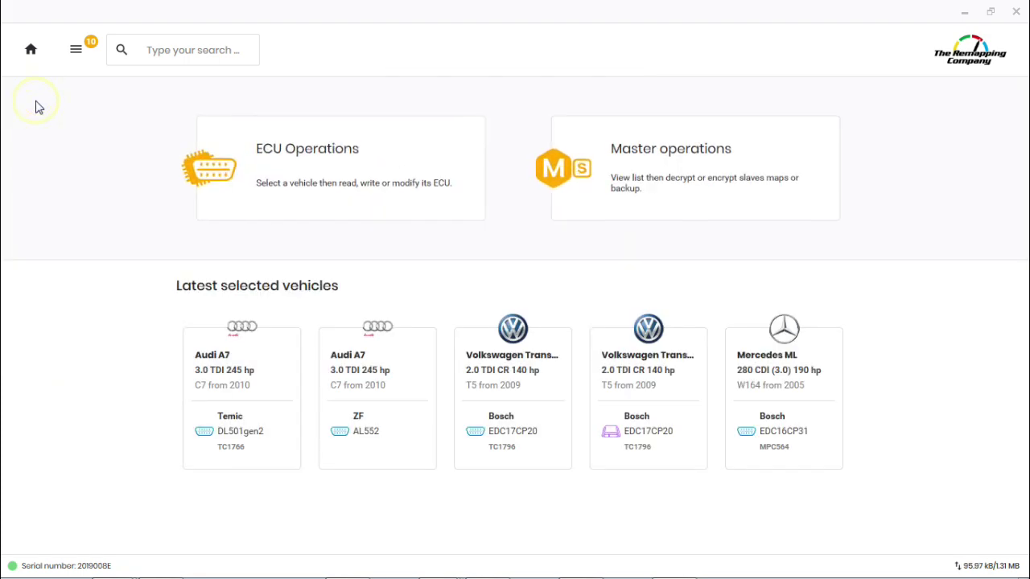
# Step: Select Seat Ibiza 6J-FL 1.2 TSI S&S 110 hp DQ200G2 in TCU mode with OBD
pyautogui.click(359, 150)
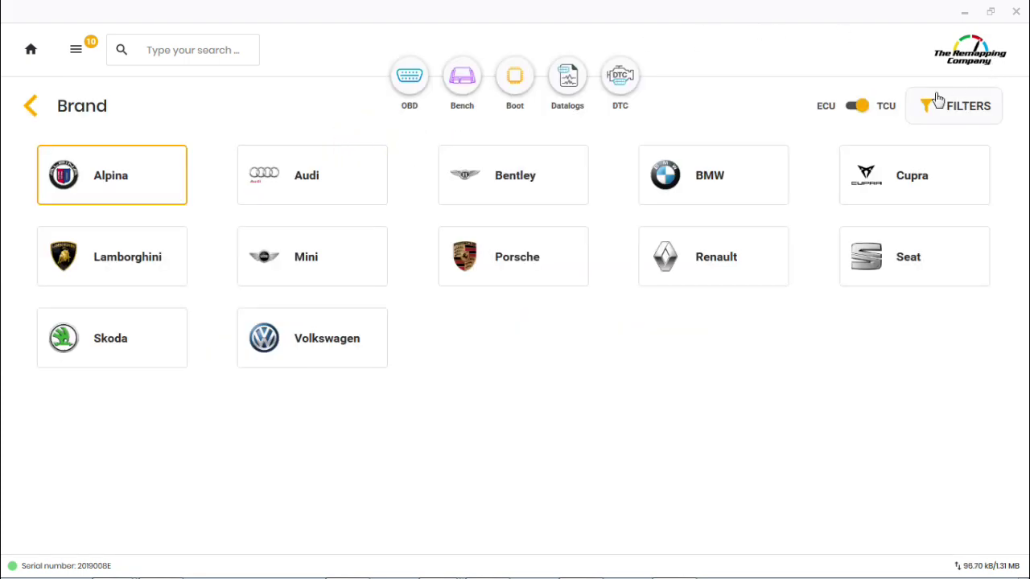
pyautogui.click(886, 109)
pyautogui.click(894, 265)
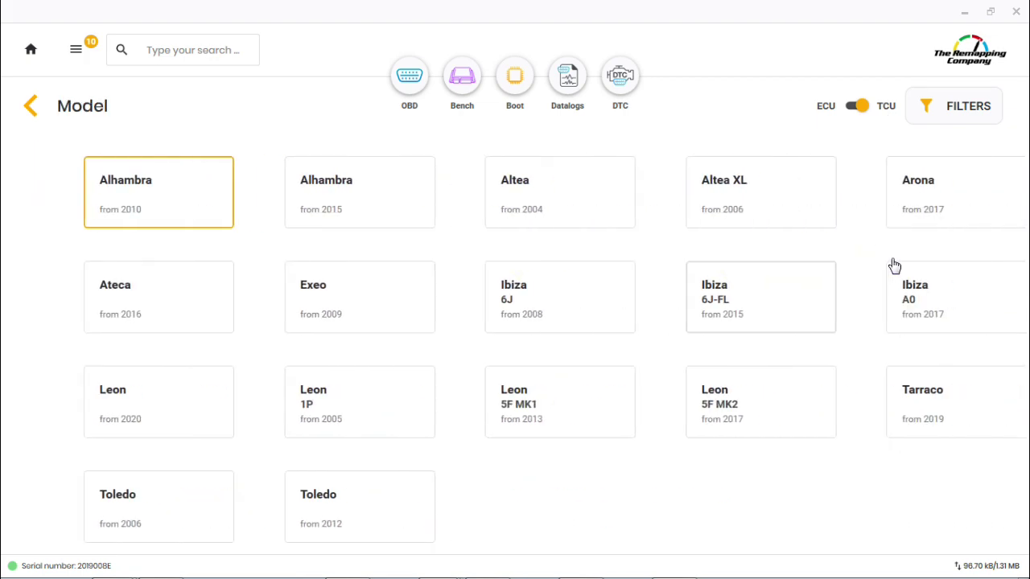
pyautogui.click(683, 301)
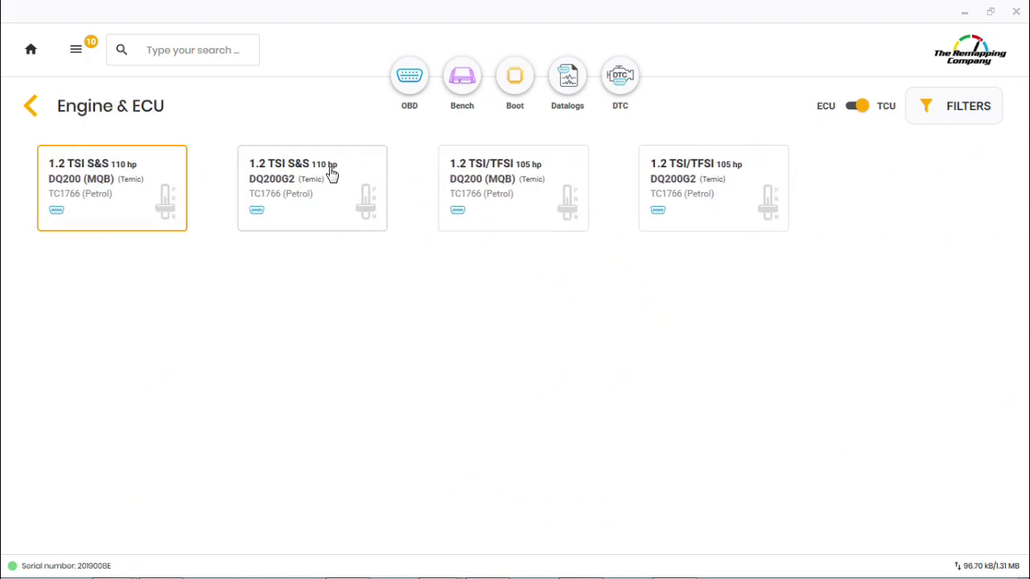
pyautogui.click(319, 191)
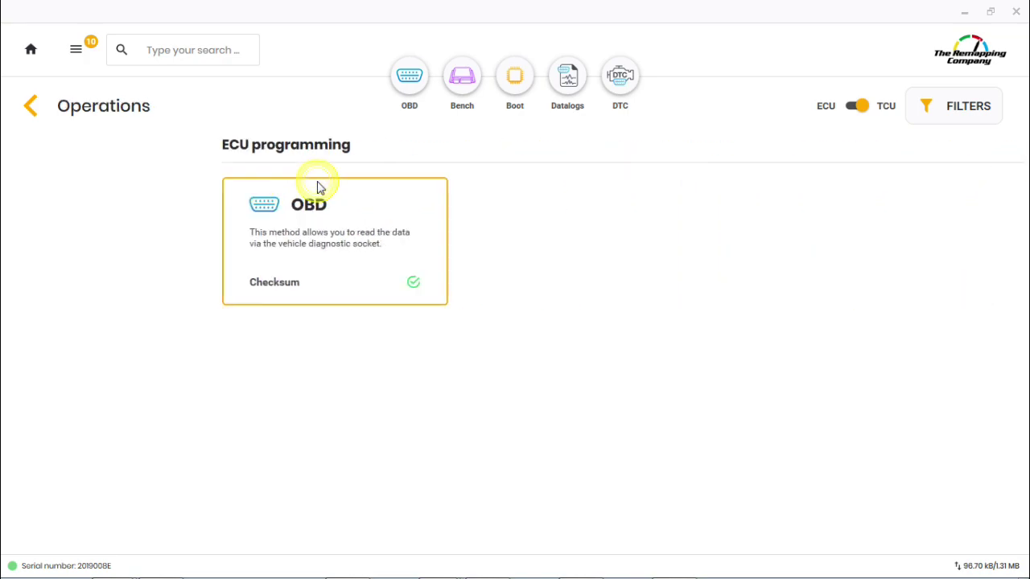
pyautogui.click(199, 240)
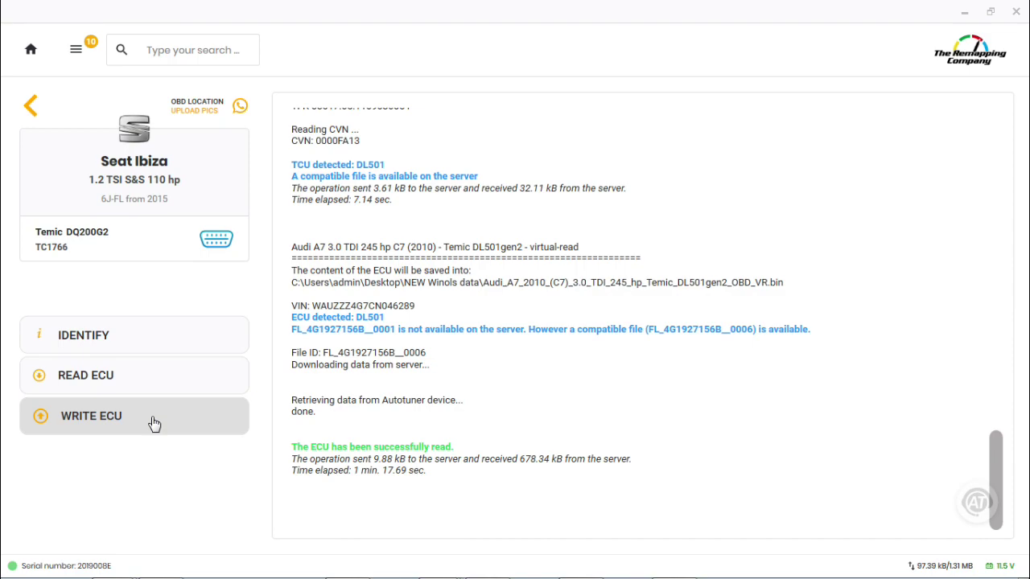
# Step: Go to the Home screen, where the Seat Ibiza DQ200G2 now heads the latest vehicles
pyautogui.click(30, 58)
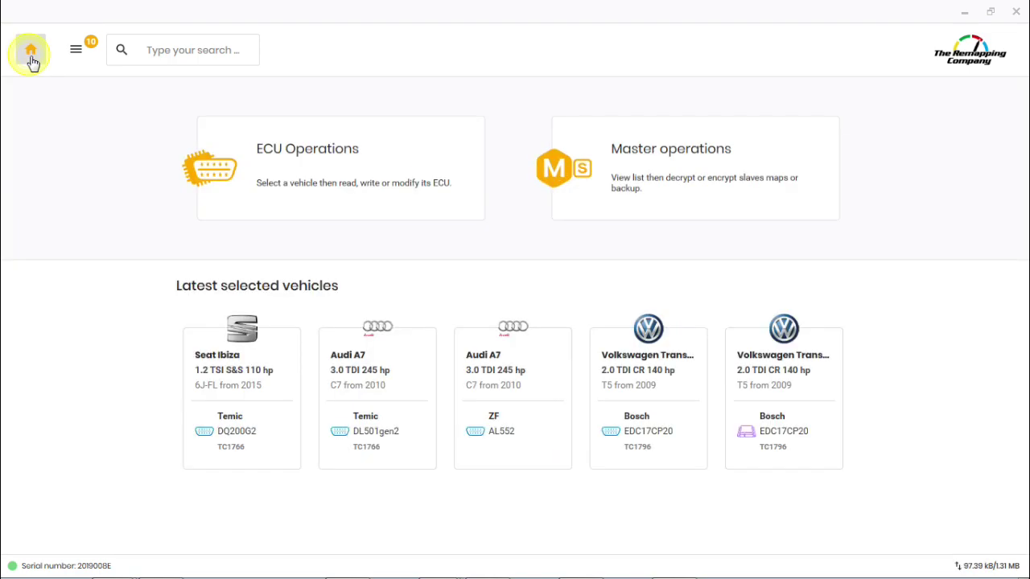